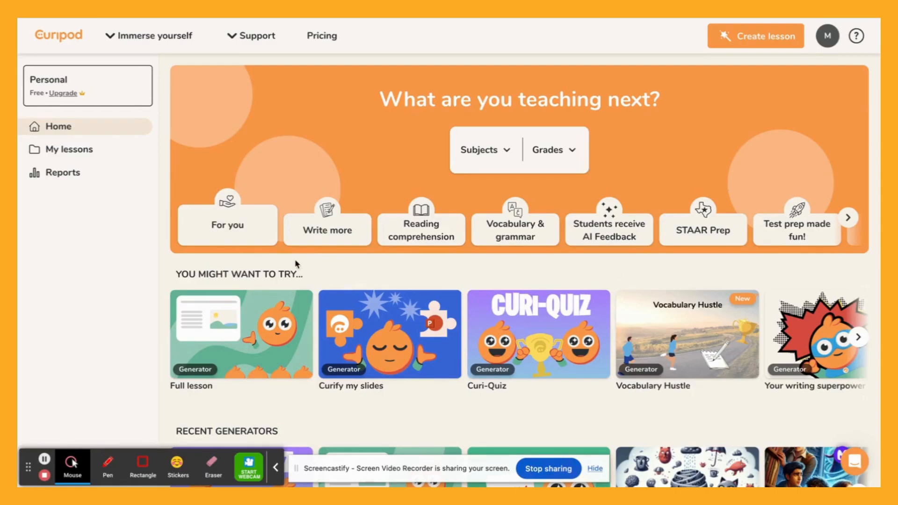
Step: Open the Curify my slides generator from the home page and review its grade and slide upload inputs
{"action": "scroll", "coordinate": [295, 264], "scroll_direction": "down", "scroll_amount": 2}
{"action": "scroll", "coordinate": [237, 336], "scroll_direction": "down", "scroll_amount": 1}
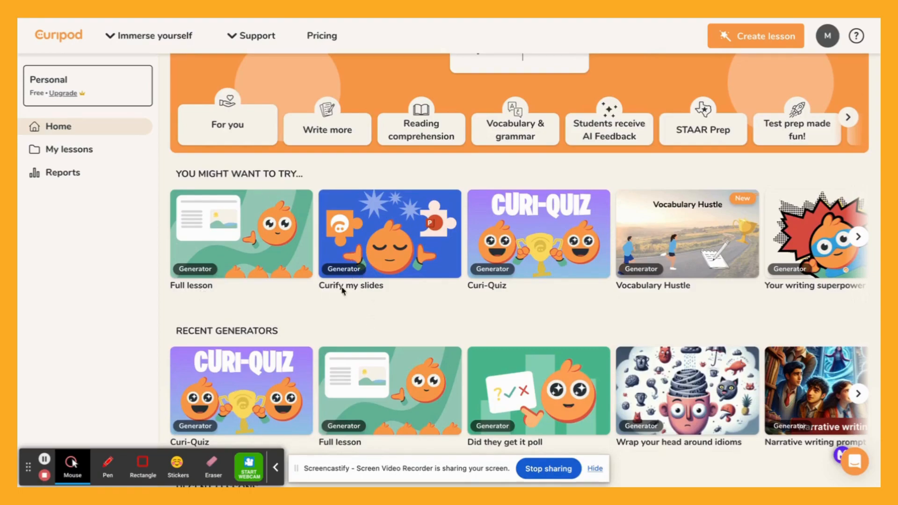
{"action": "left_click", "coordinate": [348, 233]}
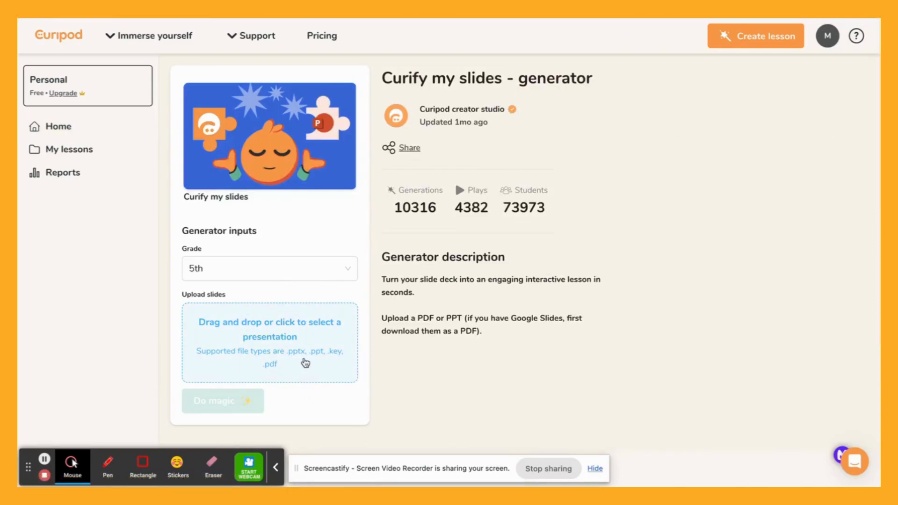
{"action": "scroll", "coordinate": [301, 376], "scroll_direction": "down", "scroll_amount": 1}
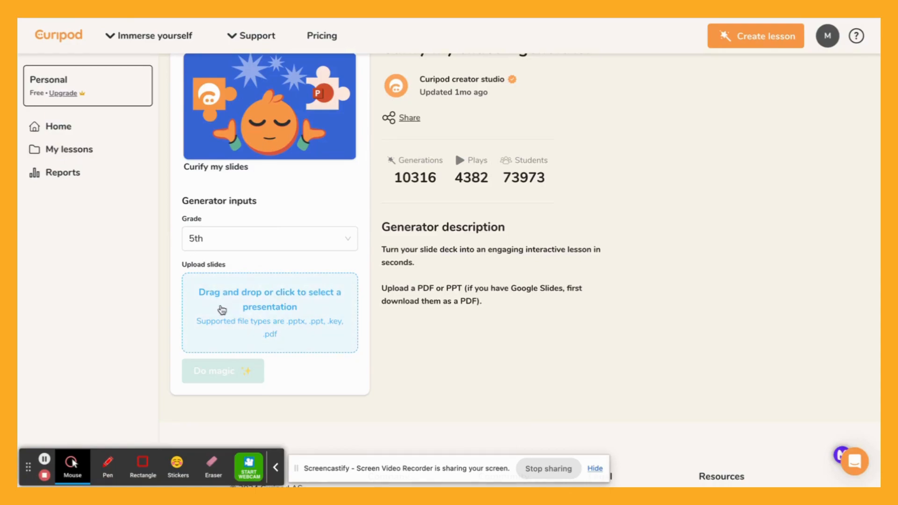
Step: View the saved lessons list and open the report for "What is the role of evidence in writing an argument?"
{"action": "left_click", "coordinate": [47, 156]}
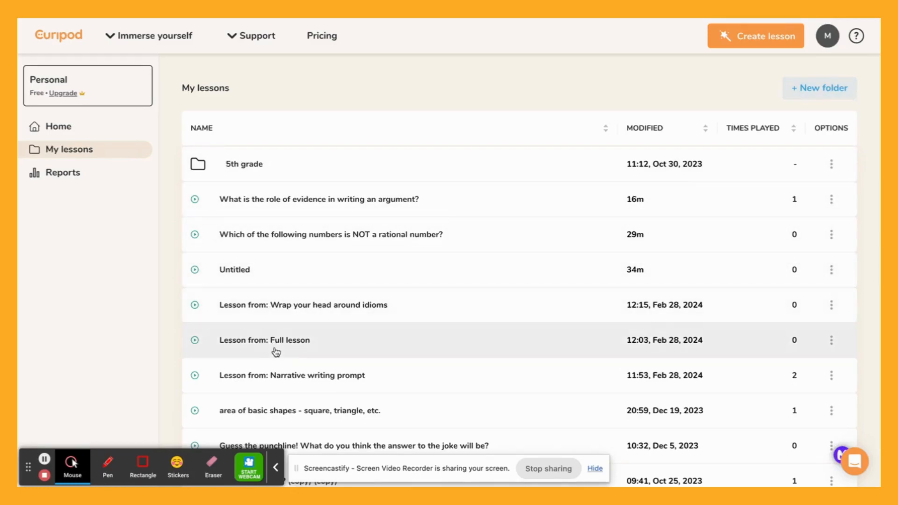
{"action": "left_click", "coordinate": [49, 176]}
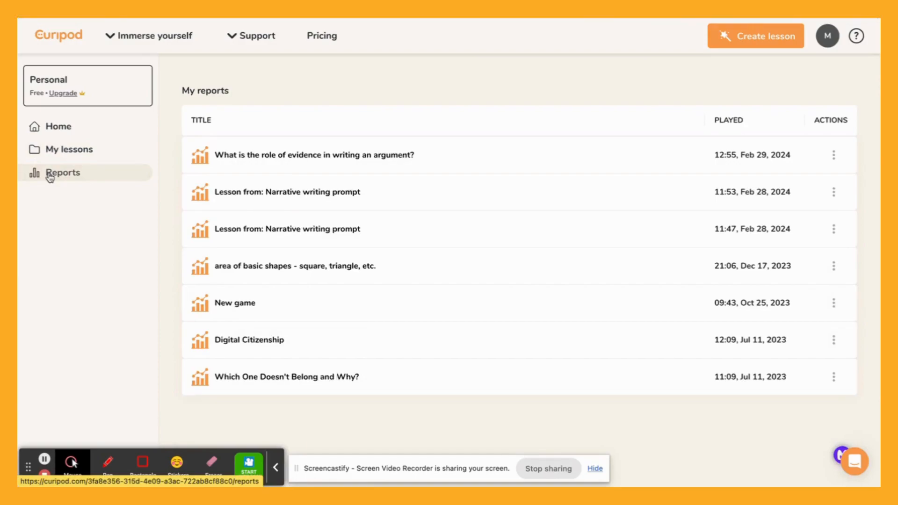
{"action": "left_click", "coordinate": [277, 162]}
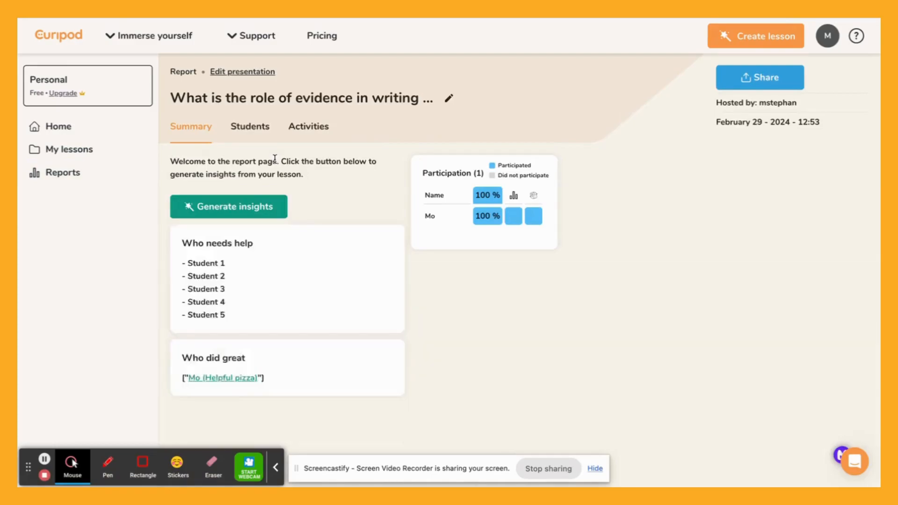
Step: Examine the report's individual student results, including the answers and the AI feedback on the evidence strategy question
{"action": "left_click", "coordinate": [261, 133]}
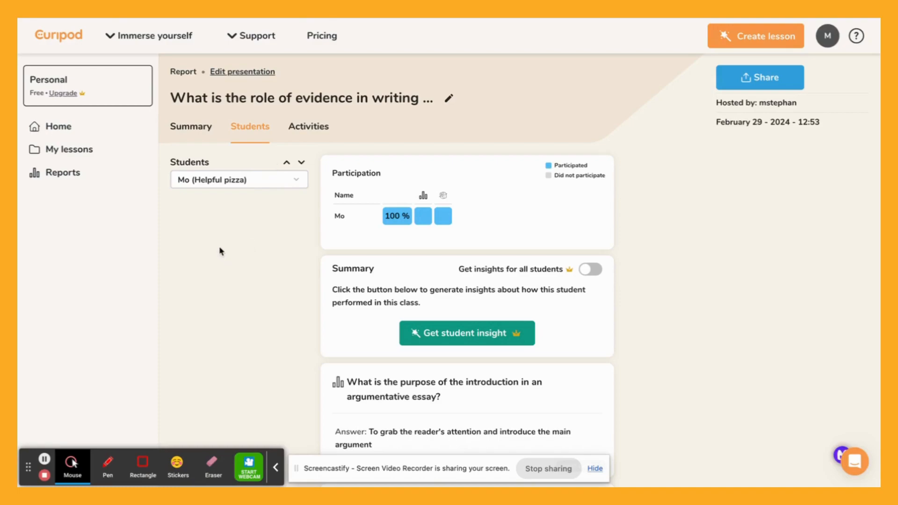
{"action": "scroll", "coordinate": [221, 252], "scroll_direction": "down", "scroll_amount": 3}
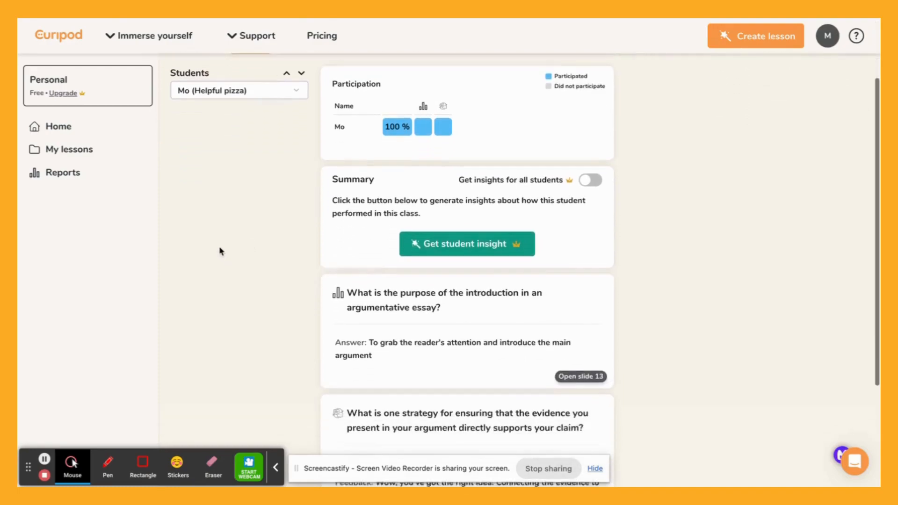
{"action": "scroll", "coordinate": [422, 348], "scroll_direction": "down", "scroll_amount": 2}
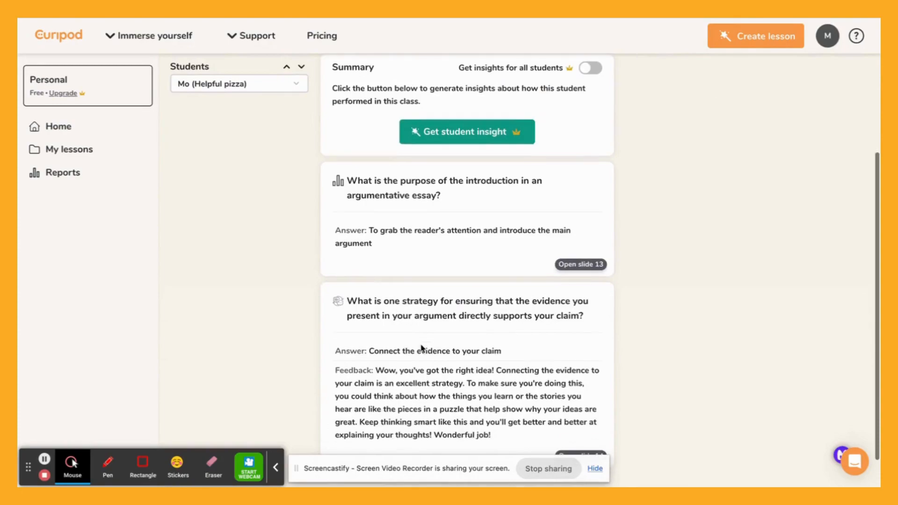
{"action": "scroll", "coordinate": [421, 348], "scroll_direction": "down", "scroll_amount": 1}
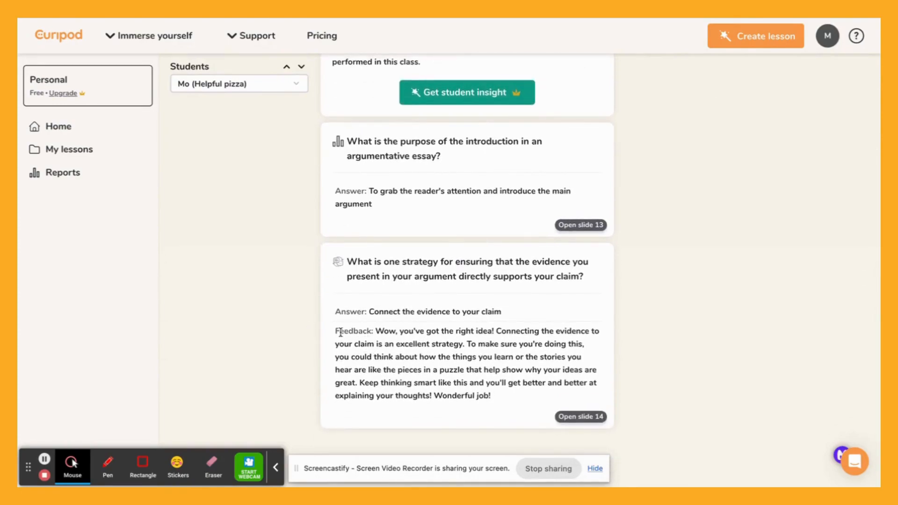
{"action": "left_click_drag", "start_coordinate": [335, 332], "coordinate": [500, 415]}
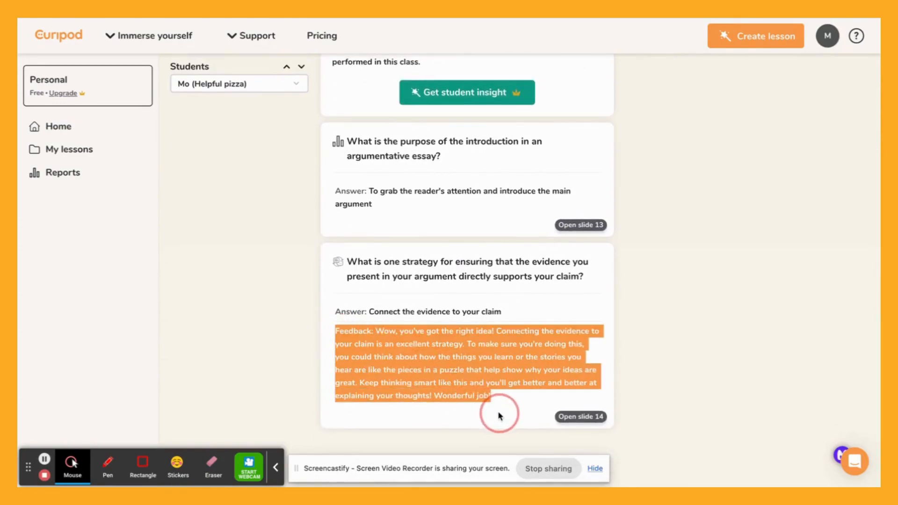
{"action": "left_click", "coordinate": [336, 338]}
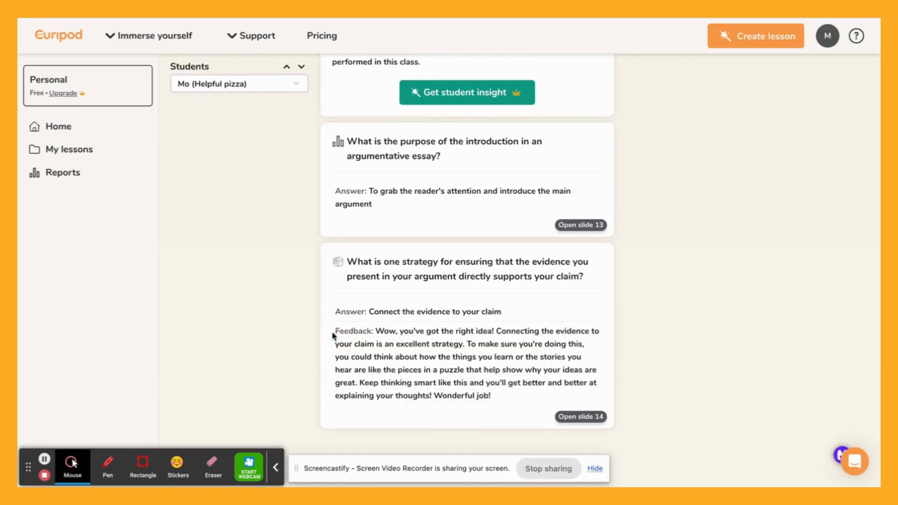
{"action": "scroll", "coordinate": [334, 336], "scroll_direction": "up", "scroll_amount": 4}
{"action": "scroll", "coordinate": [333, 336], "scroll_direction": "up", "scroll_amount": 1}
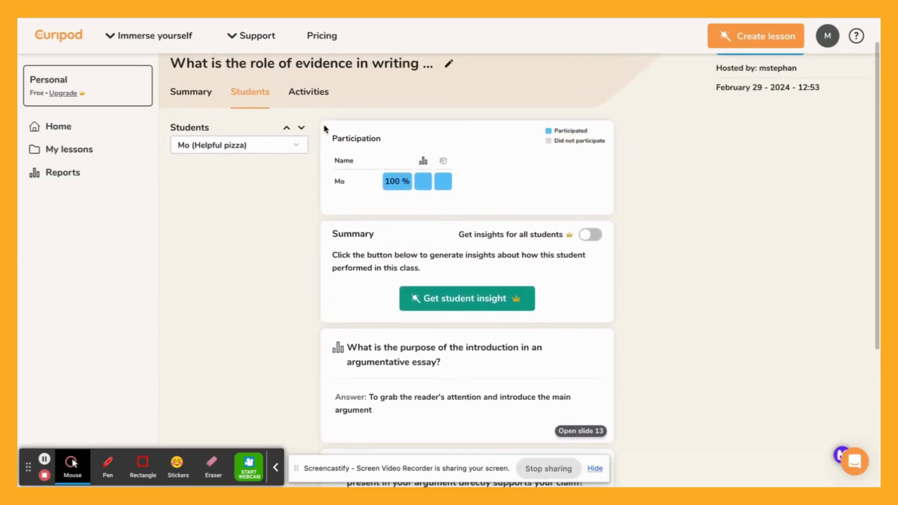
Step: Check the report's slide-by-slide activities and review the student's participation, question answers and written feedback again
{"action": "left_click", "coordinate": [305, 97]}
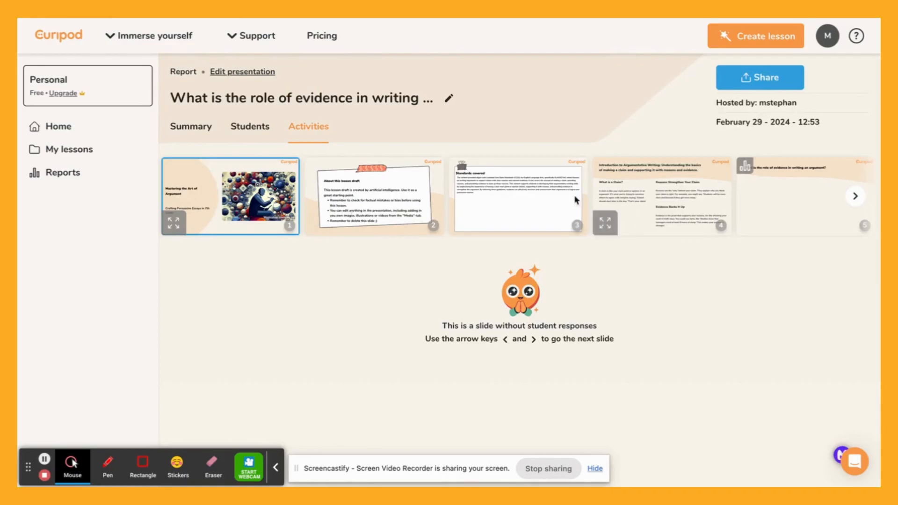
{"action": "left_click", "coordinate": [248, 132]}
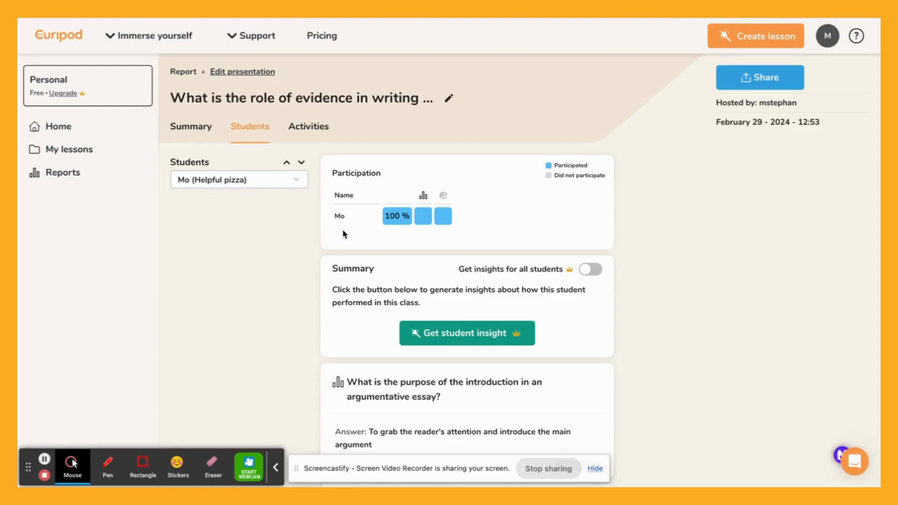
{"action": "scroll", "coordinate": [354, 262], "scroll_direction": "down", "scroll_amount": 1}
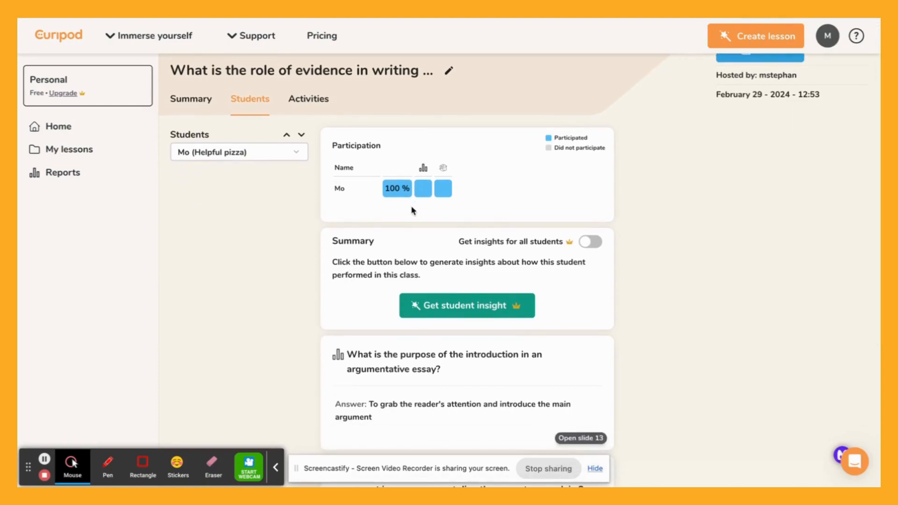
{"action": "scroll", "coordinate": [369, 294], "scroll_direction": "down", "scroll_amount": 1}
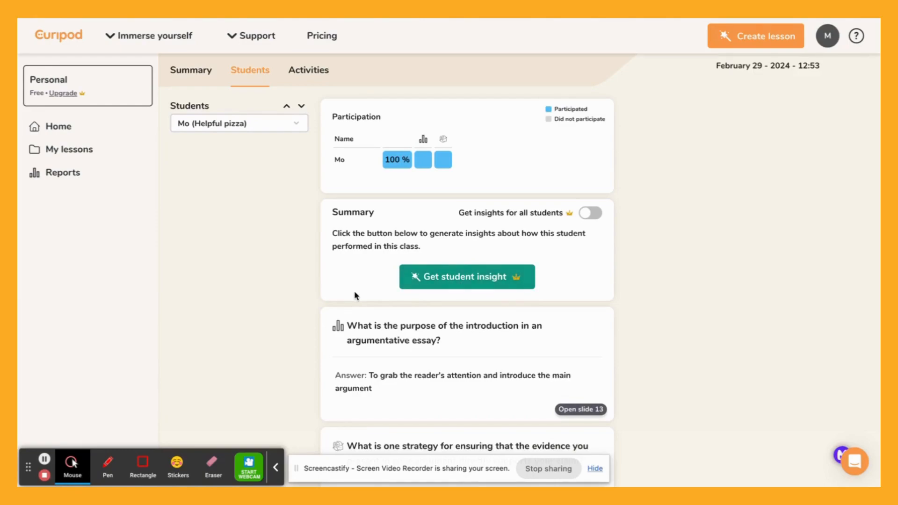
{"action": "scroll", "coordinate": [357, 295], "scroll_direction": "down", "scroll_amount": 1}
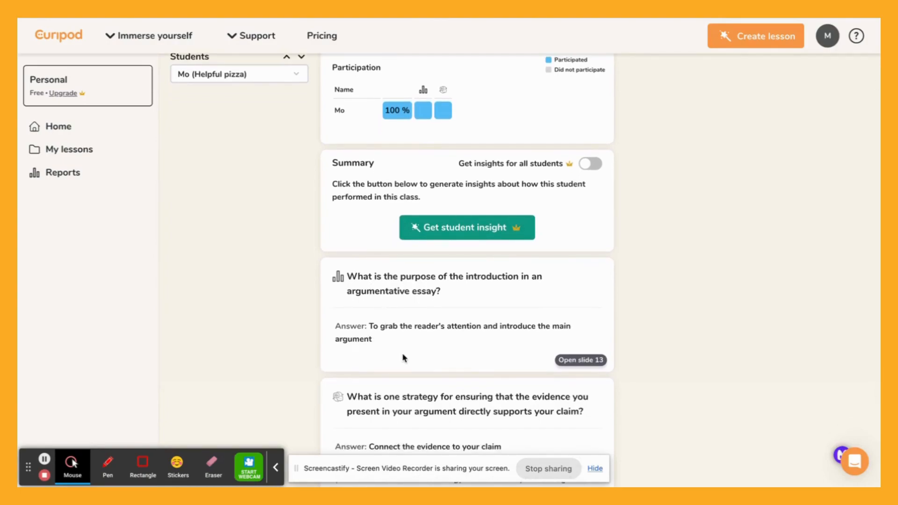
{"action": "scroll", "coordinate": [403, 354], "scroll_direction": "down", "scroll_amount": 3}
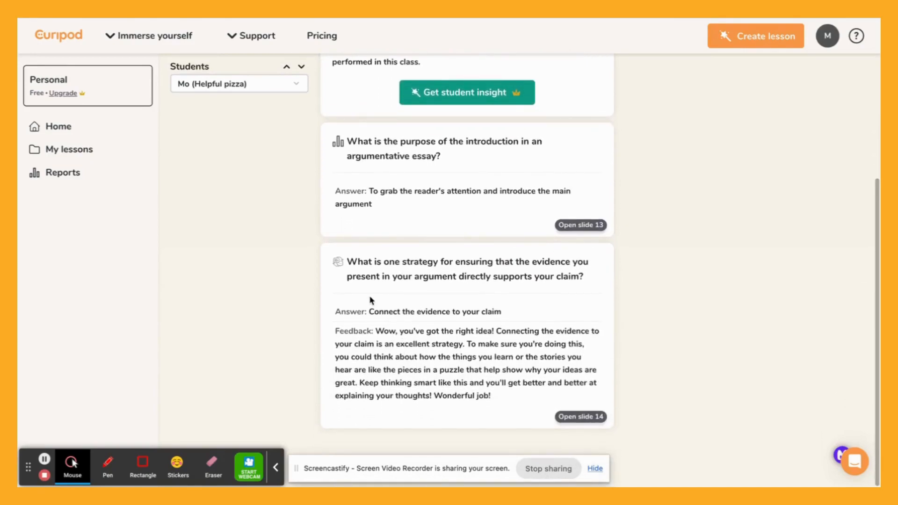
{"action": "left_click_drag", "start_coordinate": [369, 311], "coordinate": [506, 322]}
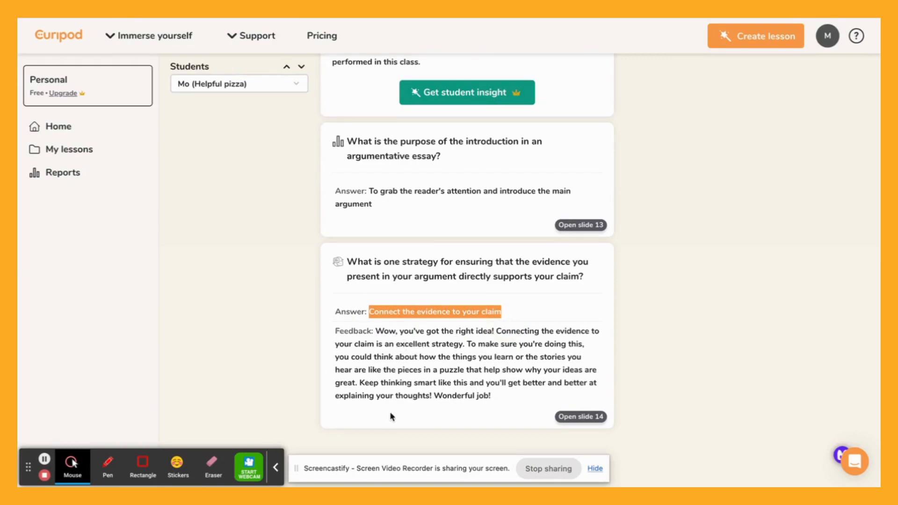
{"action": "left_click", "coordinate": [472, 397]}
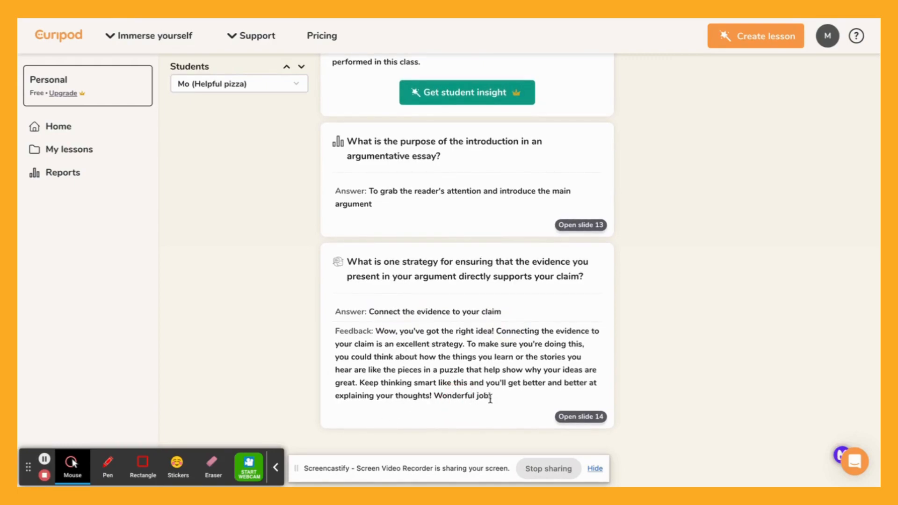
{"action": "scroll", "coordinate": [394, 321], "scroll_direction": "up", "scroll_amount": 5}
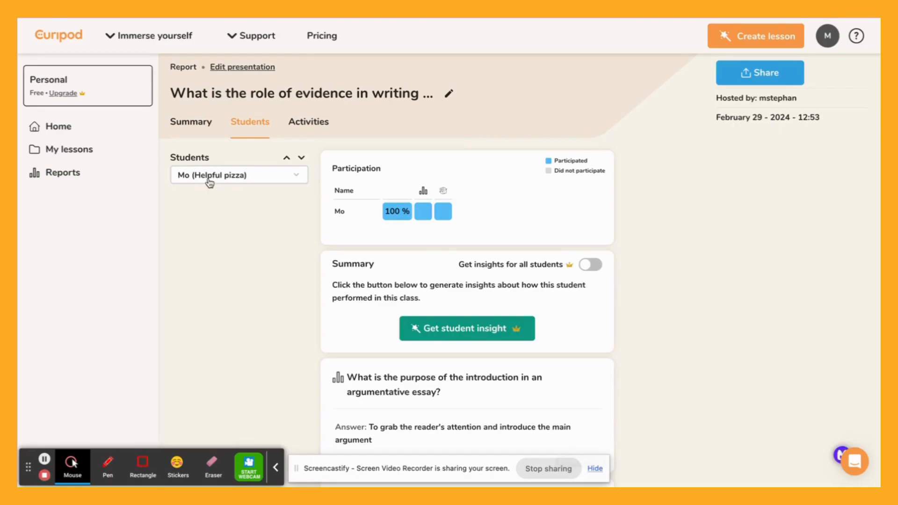
Step: Return to the home page and look through the recent generators, recent lessons and recent reports
{"action": "left_click", "coordinate": [55, 129]}
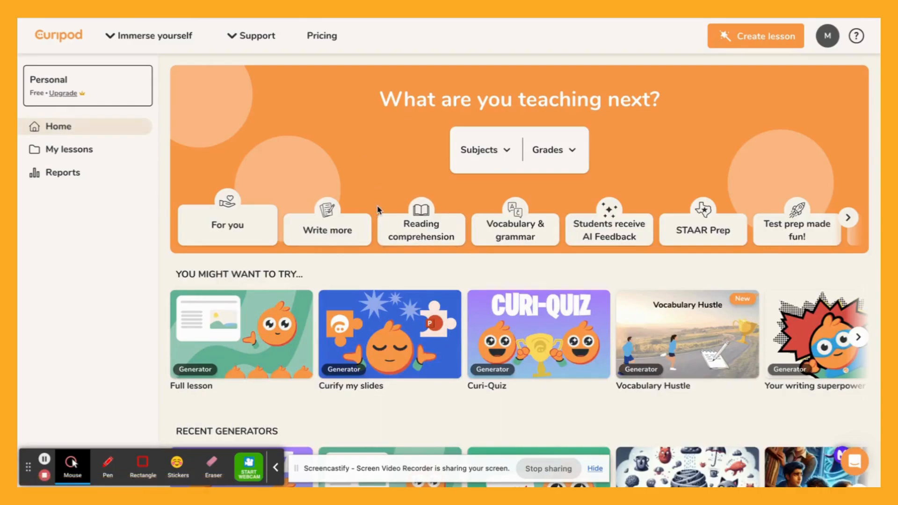
{"action": "scroll", "coordinate": [282, 384], "scroll_direction": "down", "scroll_amount": 3}
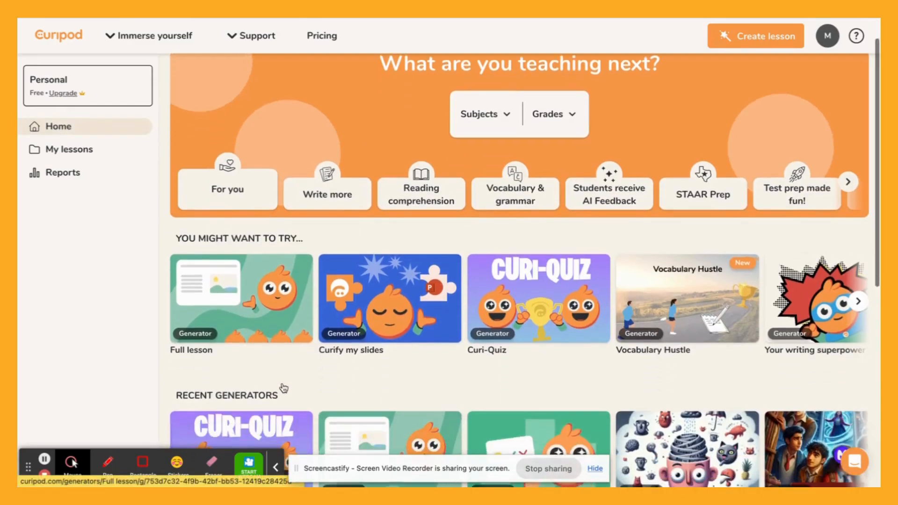
{"action": "scroll", "coordinate": [282, 387], "scroll_direction": "down", "scroll_amount": 7}
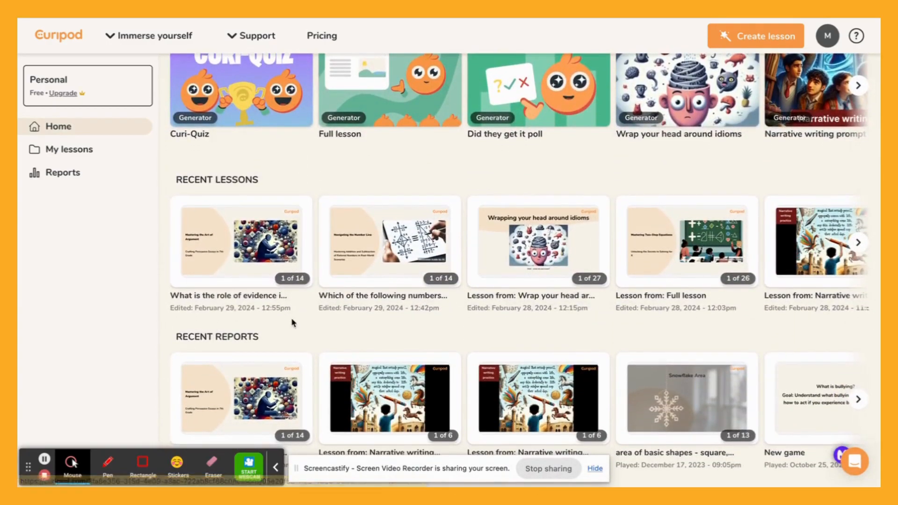
Step: Filter the home page generators by the Science subject
{"action": "scroll", "coordinate": [292, 321], "scroll_direction": "up", "scroll_amount": 10}
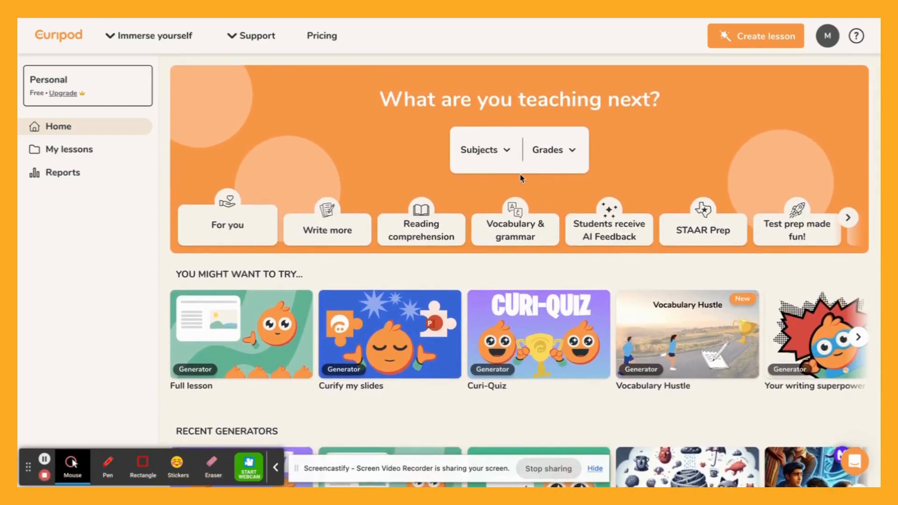
{"action": "left_click", "coordinate": [494, 150]}
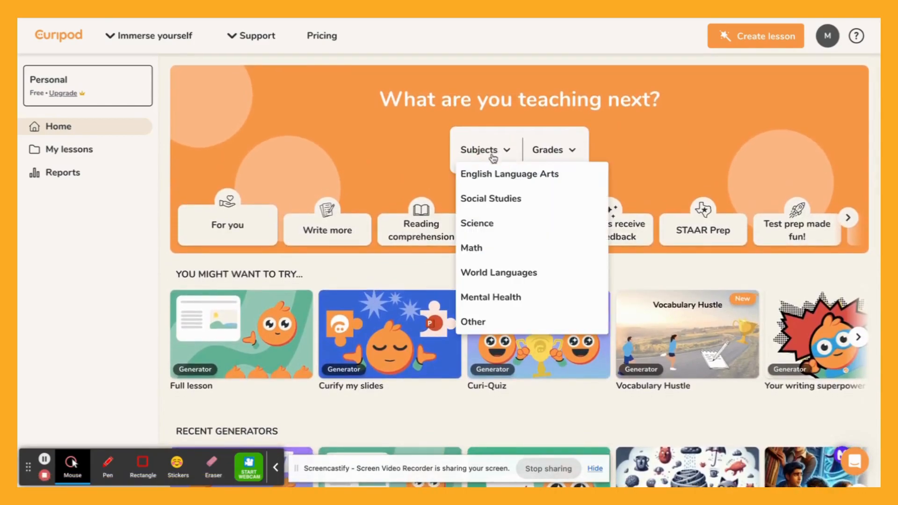
{"action": "left_click", "coordinate": [477, 223]}
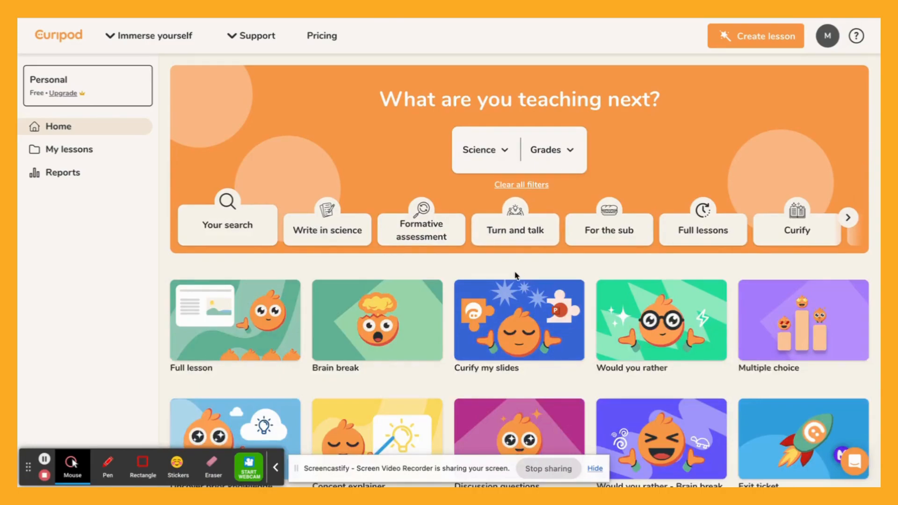
Step: Create a new blank lesson and show the activity and content slide types for creating your own slides
{"action": "left_click", "coordinate": [747, 37]}
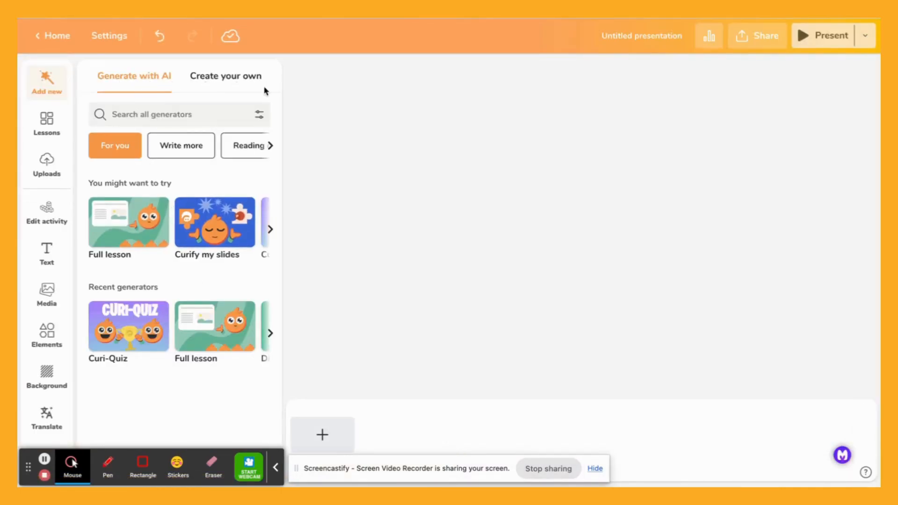
{"action": "left_click", "coordinate": [227, 83]}
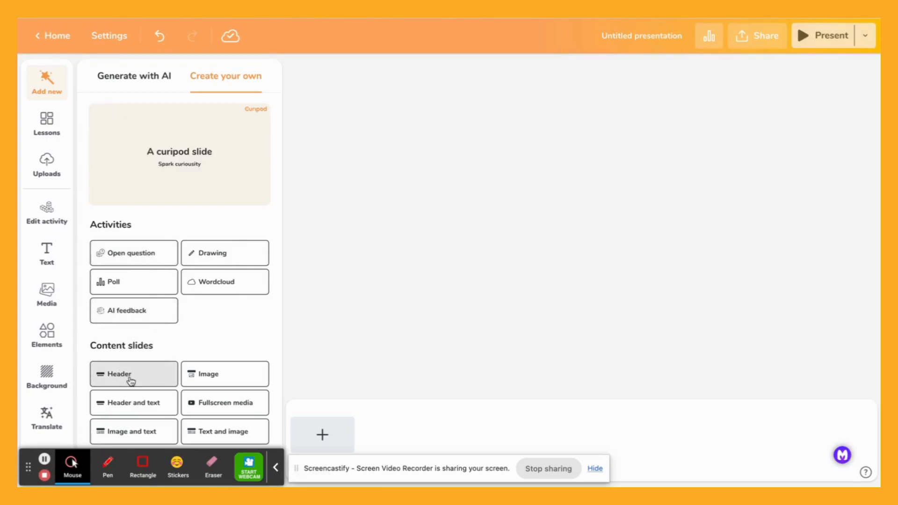
Step: Browse the suggested AI generators for the new lesson, from Full lesson and Curi-Quiz through to AI Feedback
{"action": "left_click", "coordinate": [118, 80]}
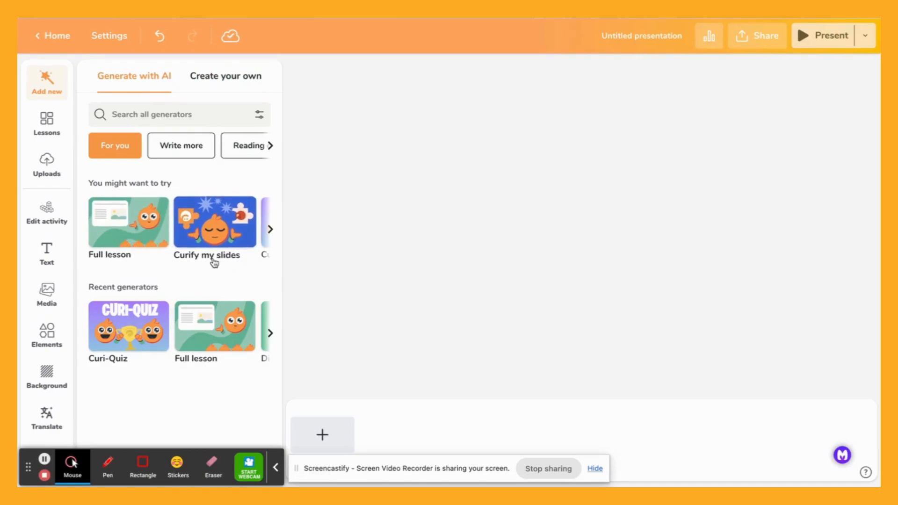
{"action": "scroll", "coordinate": [220, 236], "scroll_direction": "right", "scroll_amount": 2}
{"action": "scroll", "coordinate": [220, 236], "scroll_direction": "right", "scroll_amount": 1}
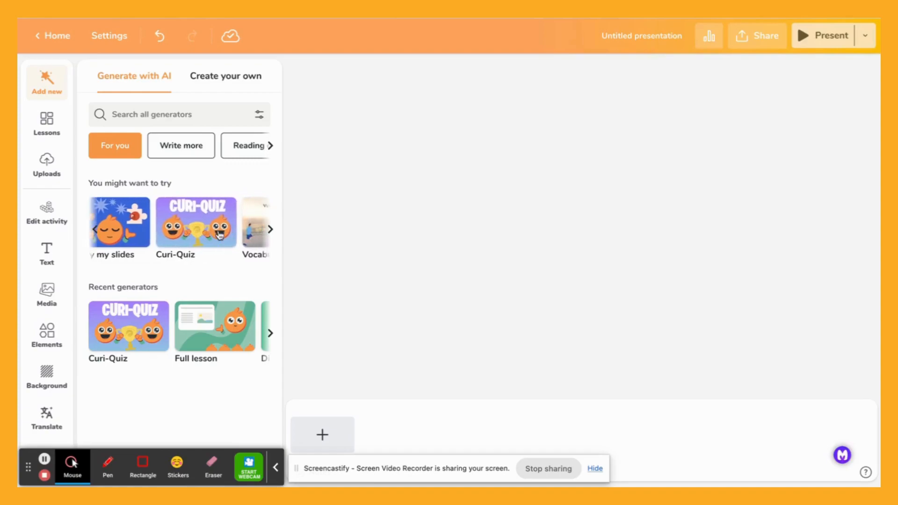
{"action": "scroll", "coordinate": [204, 253], "scroll_direction": "right", "scroll_amount": 1}
{"action": "scroll", "coordinate": [204, 253], "scroll_direction": "right", "scroll_amount": 1}
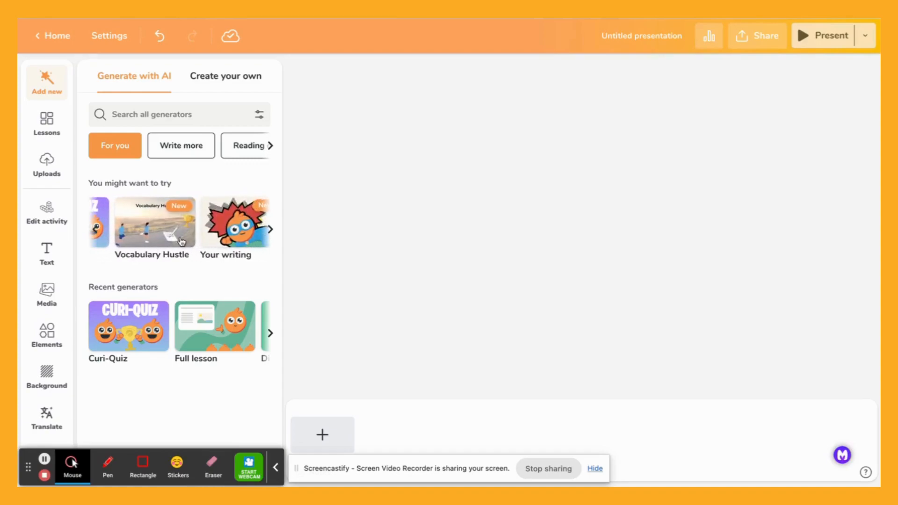
{"action": "scroll", "coordinate": [183, 241], "scroll_direction": "right", "scroll_amount": 1}
{"action": "scroll", "coordinate": [174, 237], "scroll_direction": "right", "scroll_amount": 2}
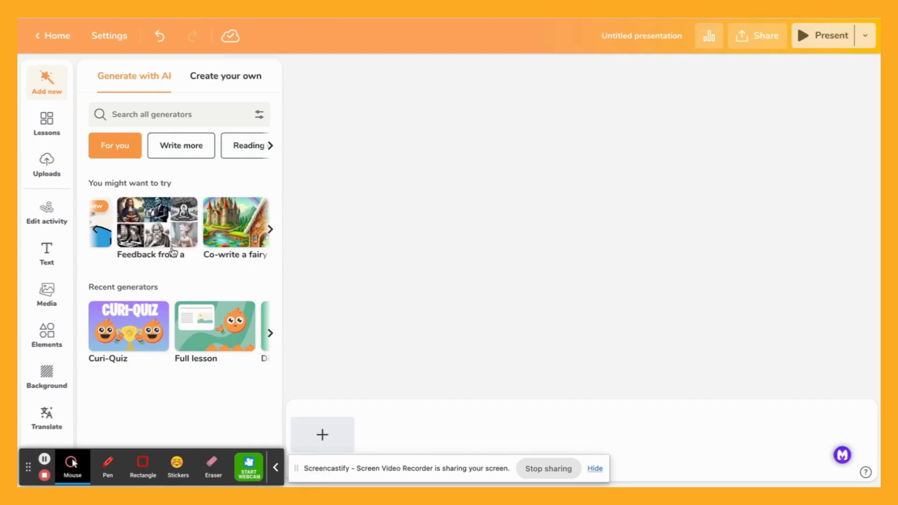
{"action": "scroll", "coordinate": [187, 243], "scroll_direction": "right", "scroll_amount": 1}
{"action": "scroll", "coordinate": [139, 233], "scroll_direction": "right", "scroll_amount": 1}
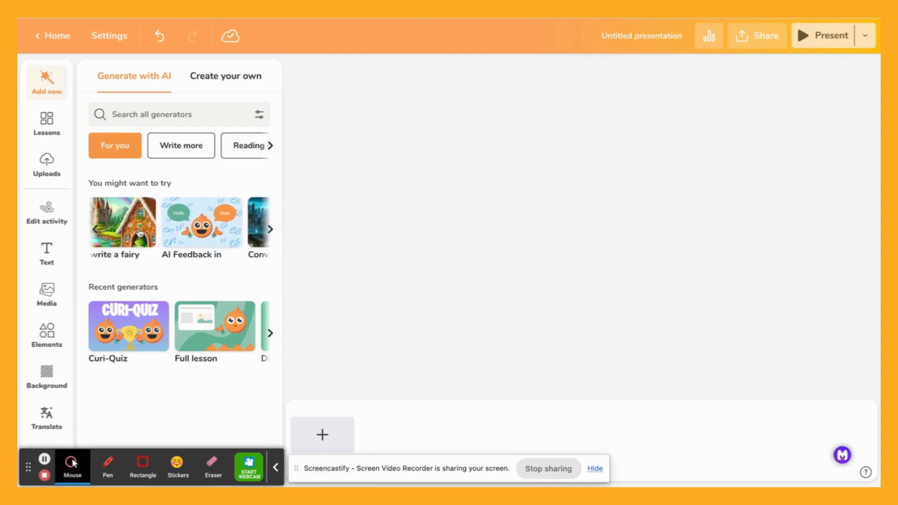
Step: Open the Full lesson generator from the suggested generators and set its grade to 7th
{"action": "scroll", "coordinate": [139, 232], "scroll_direction": "right", "scroll_amount": 2}
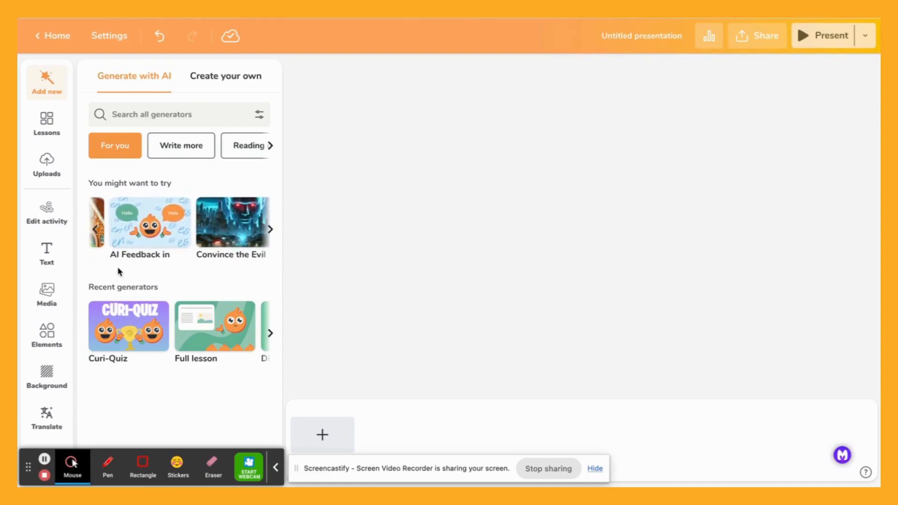
{"action": "scroll", "coordinate": [157, 215], "scroll_direction": "right", "scroll_amount": 2}
{"action": "scroll", "coordinate": [157, 215], "scroll_direction": "left", "scroll_amount": 10}
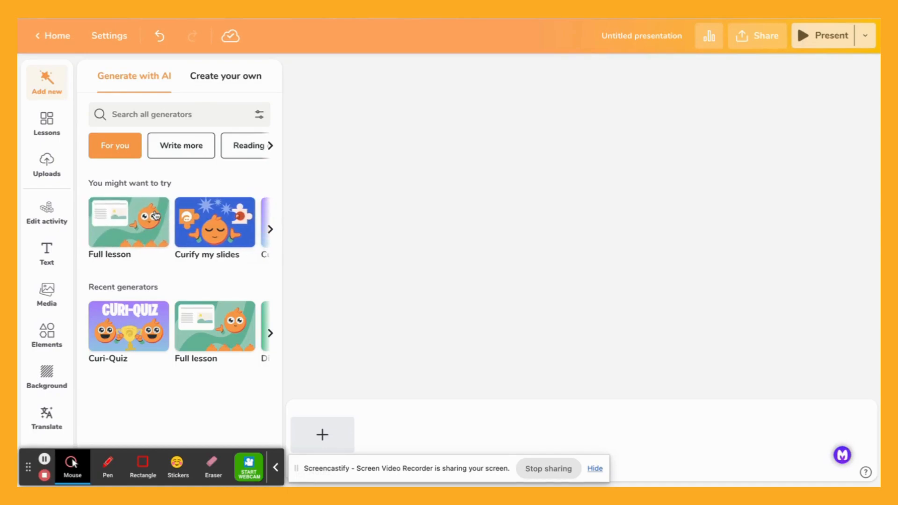
{"action": "left_click", "coordinate": [122, 227]}
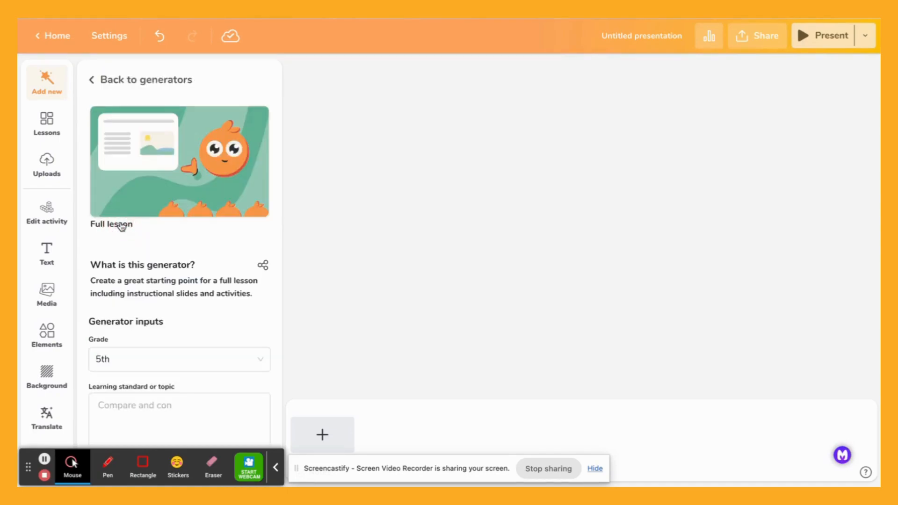
{"action": "scroll", "coordinate": [117, 311], "scroll_direction": "down", "scroll_amount": 1}
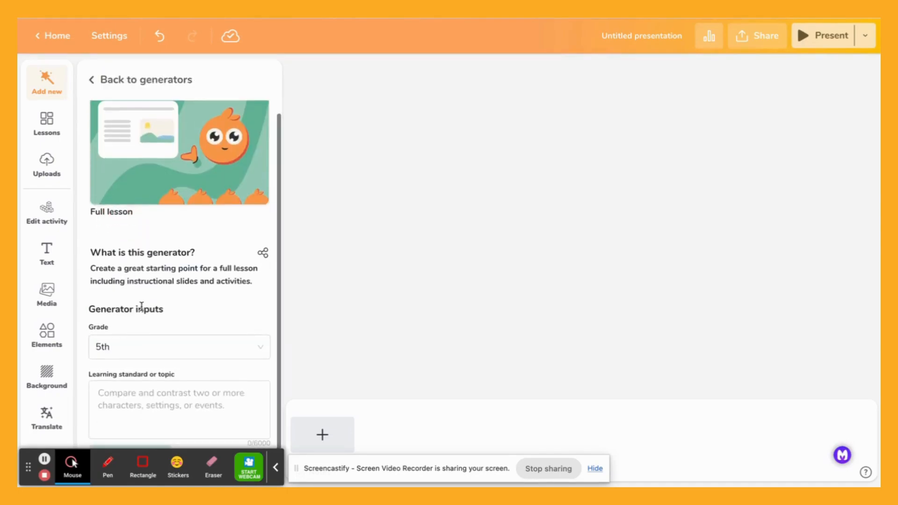
{"action": "left_click", "coordinate": [127, 354]}
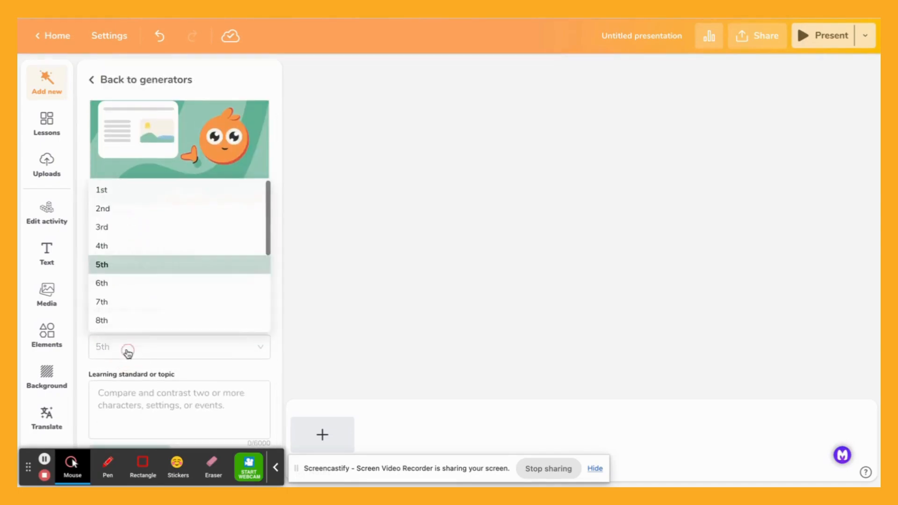
{"action": "left_click", "coordinate": [111, 306]}
Step: Enter "multiplying fractions" as the learning standard or topic and generate the lesson
{"action": "left_click", "coordinate": [112, 396]}
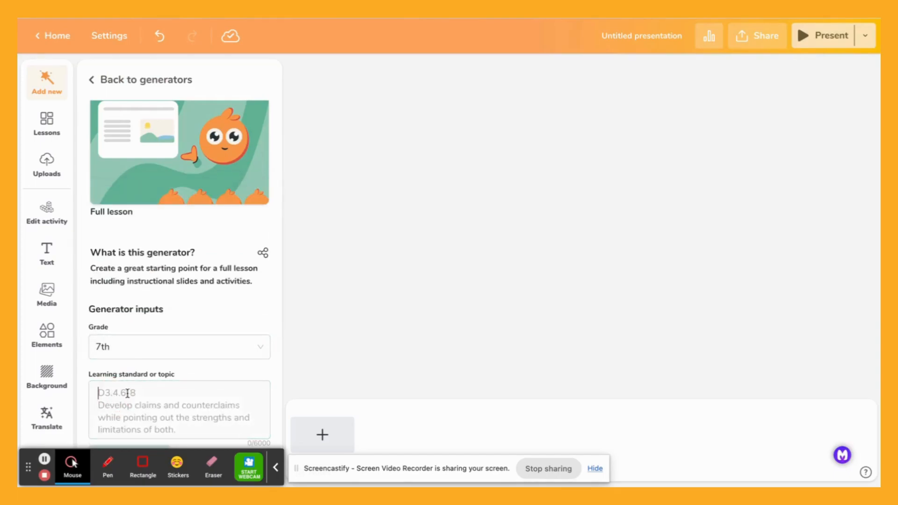
{"action": "type", "text": "mu"}
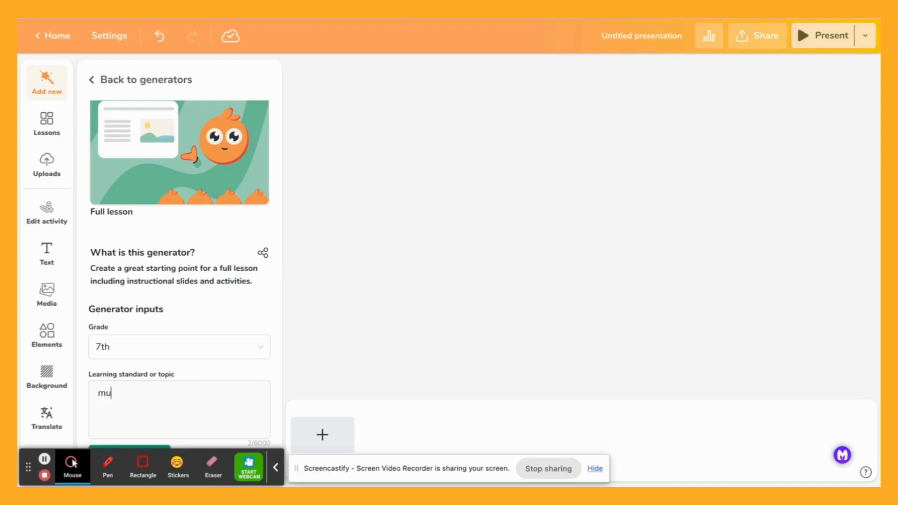
{"action": "key", "text": "BackSpace"}
{"action": "key", "text": "BackSpace"}
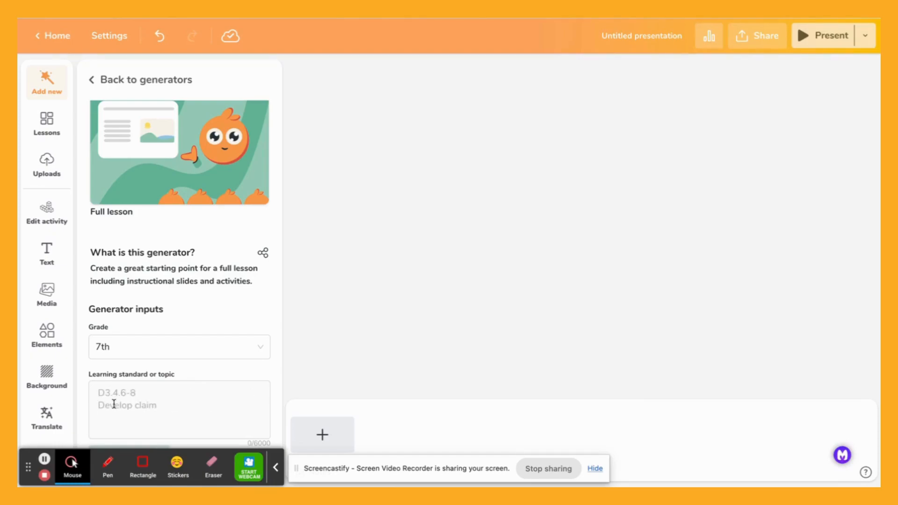
{"action": "type", "text": "m"}
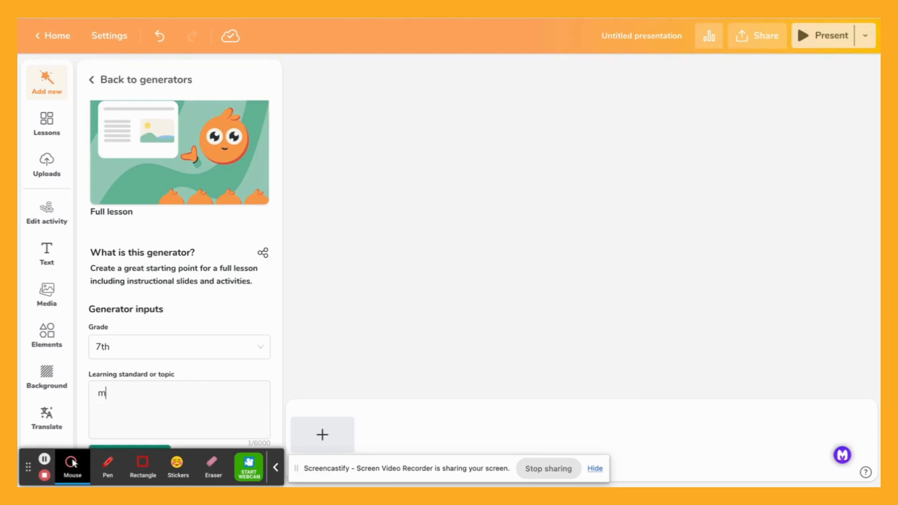
{"action": "type", "text": "ultiplying fractions"}
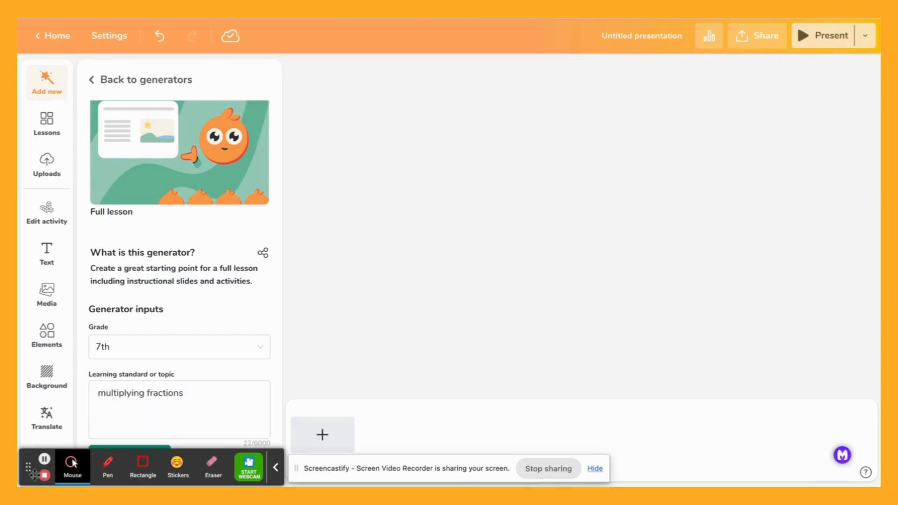
{"action": "mouse_move", "coordinate": [28, 468]}
{"action": "left_mouse_down"}
{"action": "mouse_move", "coordinate": [381, 424]}
{"action": "mouse_move", "coordinate": [371, 458]}
{"action": "left_mouse_up"}
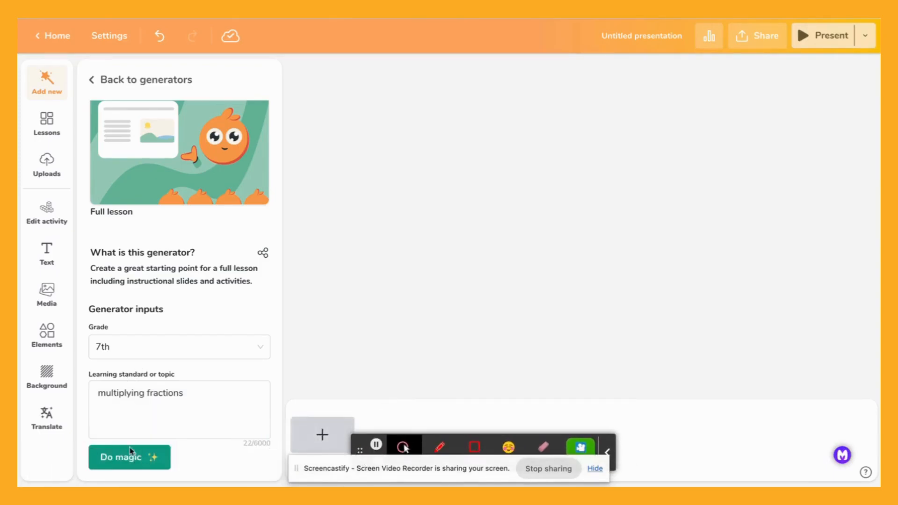
{"action": "left_click", "coordinate": [113, 462]}
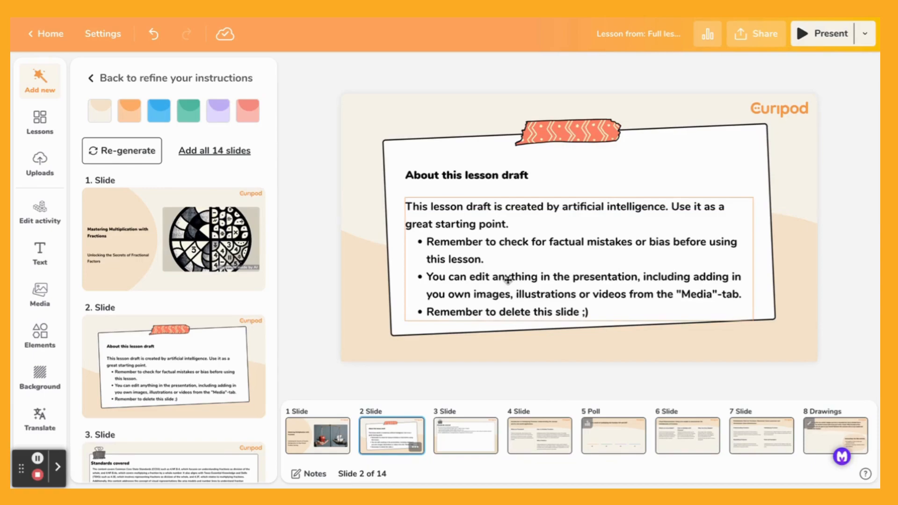
Step: Review the generated Standards covered slide, the poll on slide 5 and the drawing activity on slide 8
{"action": "left_click", "coordinate": [448, 444]}
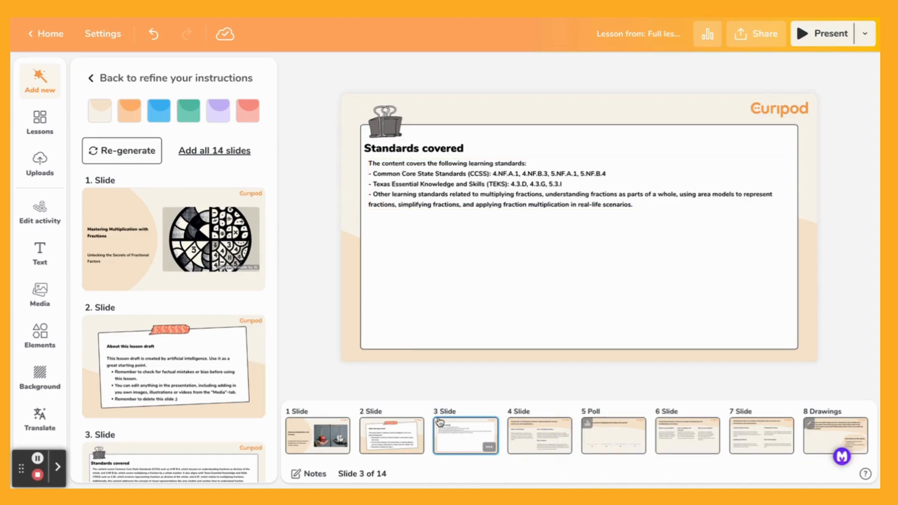
{"action": "left_click", "coordinate": [605, 433]}
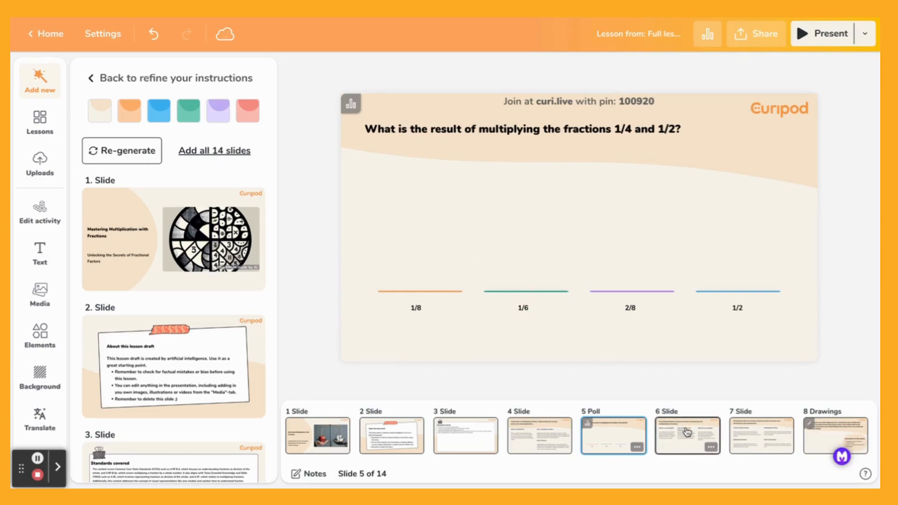
{"action": "scroll", "coordinate": [686, 432], "scroll_direction": "right", "scroll_amount": 3}
{"action": "left_click", "coordinate": [763, 437]}
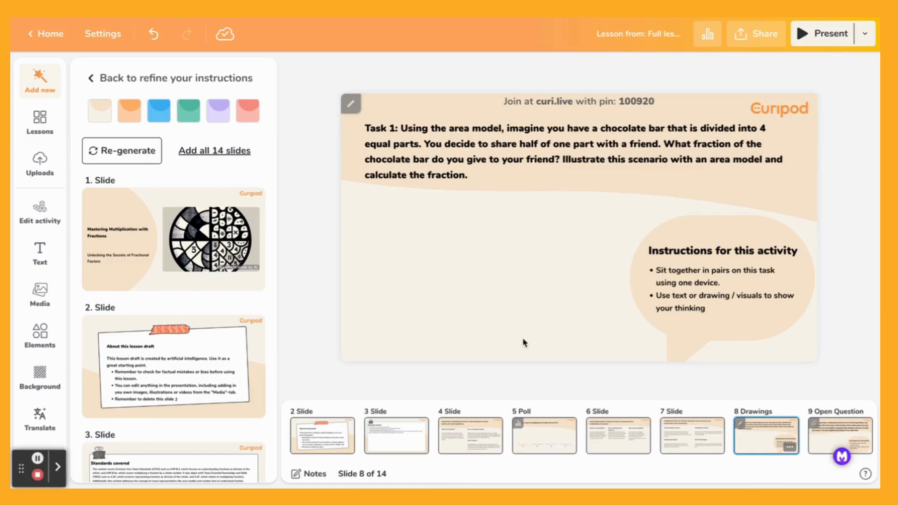
Step: Examine the poll on slide 11 with its delete, duplicate and new slide options, and the AI Feedback exit ticket on slide 14
{"action": "scroll", "coordinate": [700, 447], "scroll_direction": "right", "scroll_amount": 5}
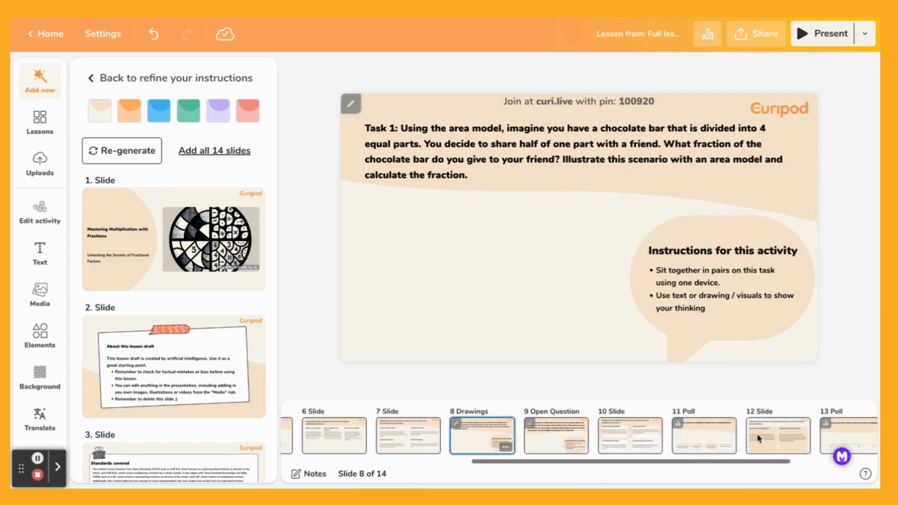
{"action": "scroll", "coordinate": [670, 448], "scroll_direction": "right", "scroll_amount": 1}
{"action": "left_click", "coordinate": [628, 441]}
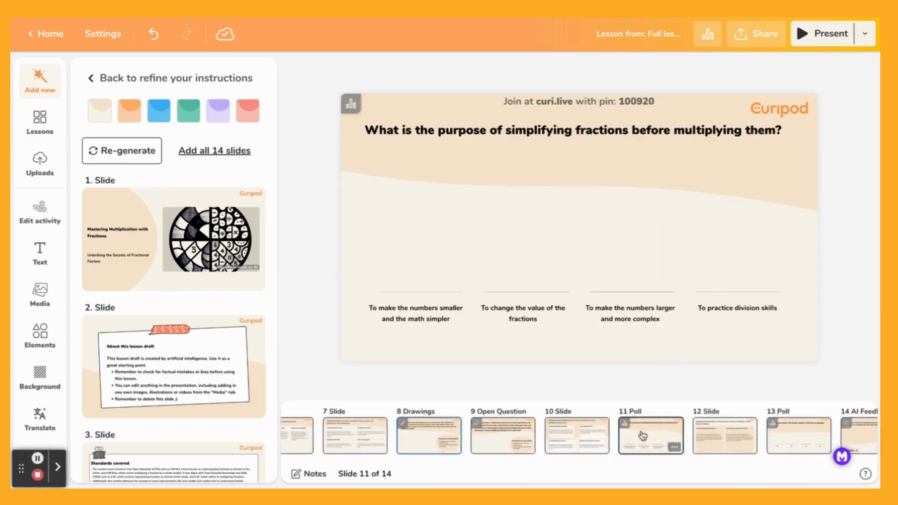
{"action": "left_click", "coordinate": [674, 447]}
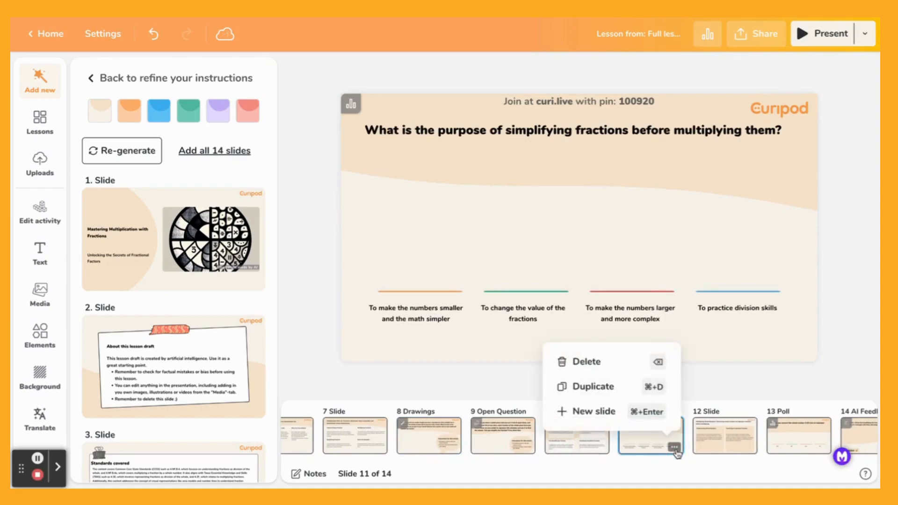
{"action": "left_click", "coordinate": [747, 392]}
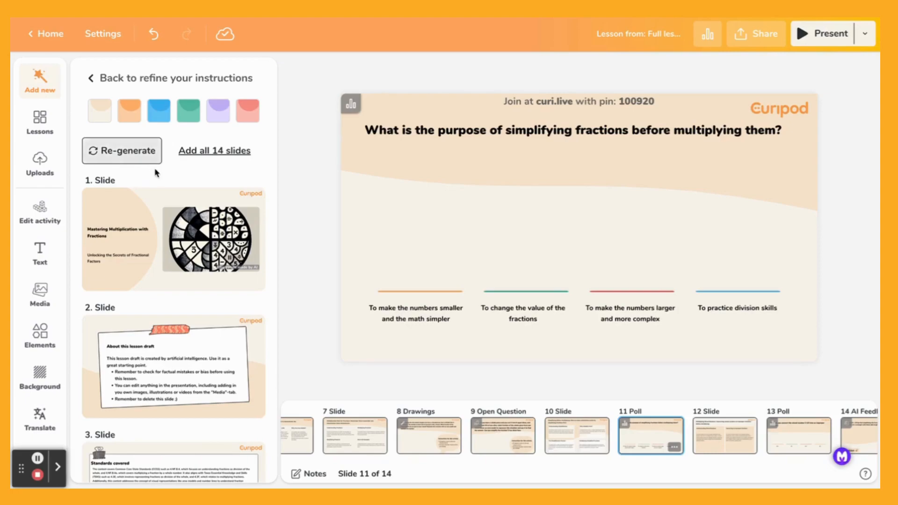
{"action": "scroll", "coordinate": [767, 439], "scroll_direction": "right", "scroll_amount": 3}
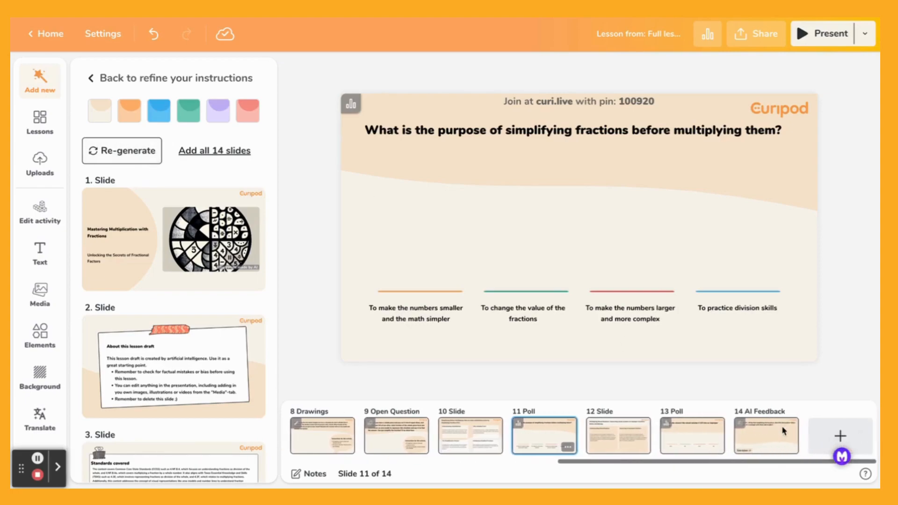
{"action": "left_click", "coordinate": [751, 440]}
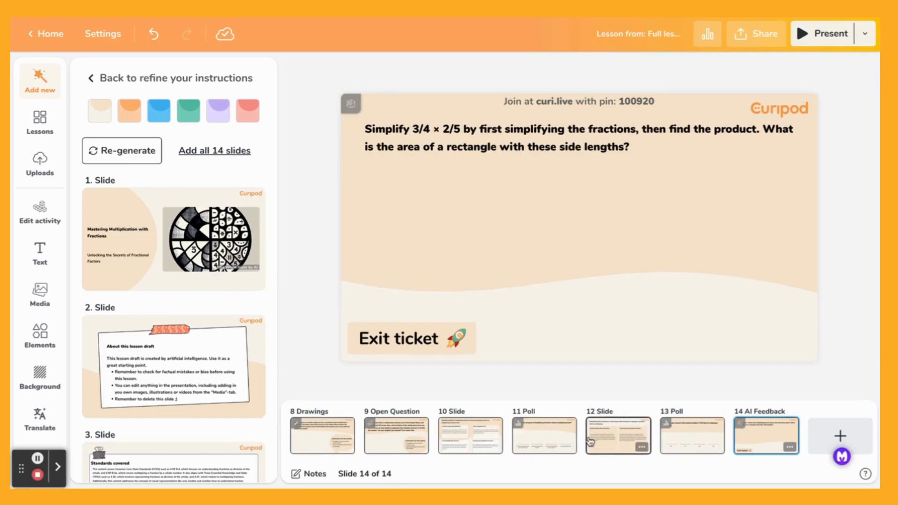
Step: Present the lesson from its title slide and show the join screen with the QR code for students
{"action": "scroll", "coordinate": [590, 441], "scroll_direction": "up", "scroll_amount": 5}
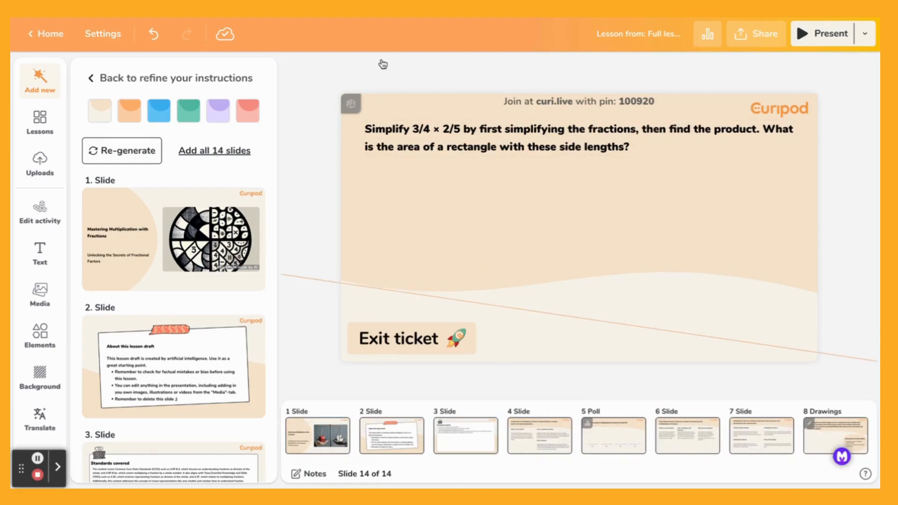
{"action": "left_click", "coordinate": [830, 35]}
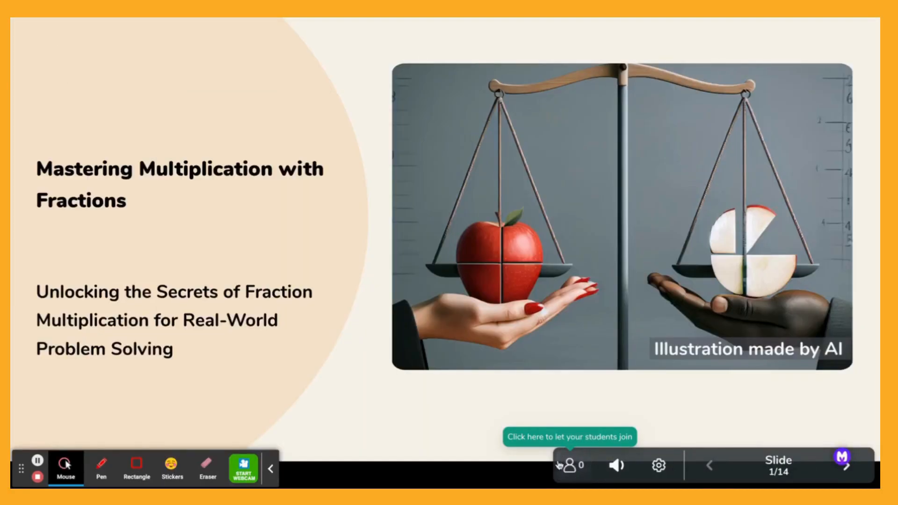
{"action": "left_click", "coordinate": [582, 472]}
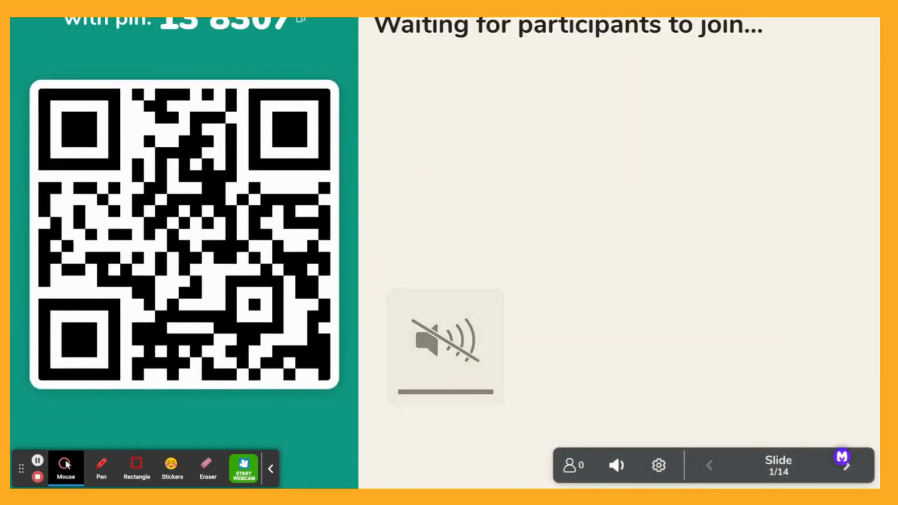